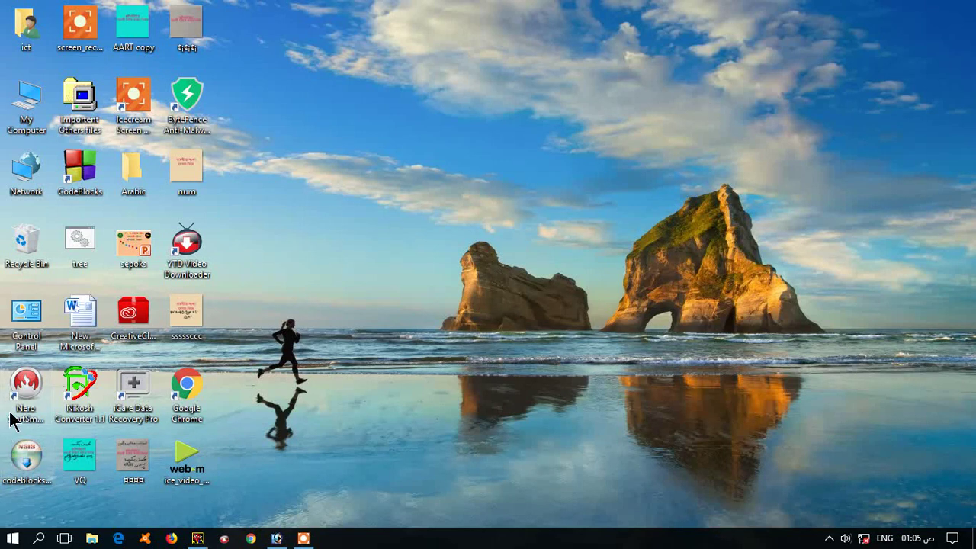
Open Nero StartSmart and start a Make Data DVD project from the Data category.
{"action": "double_click", "coordinate": [25, 400]}
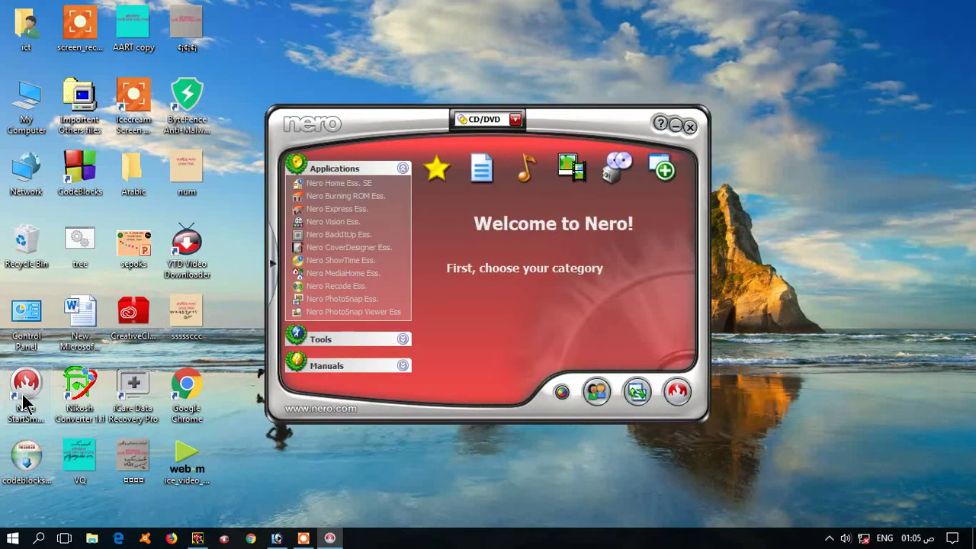
{"action": "left_click", "coordinate": [479, 183]}
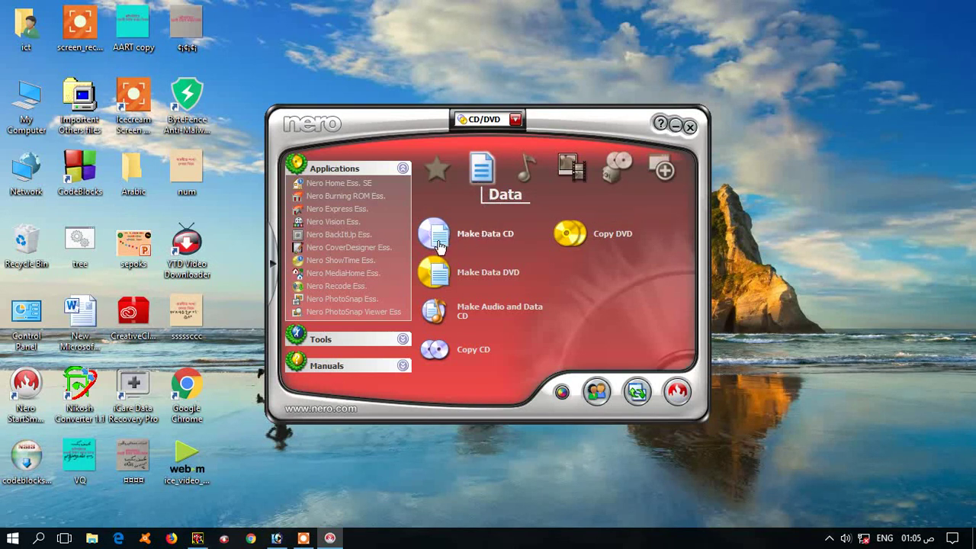
{"action": "mouse_move", "coordinate": [471, 248]}
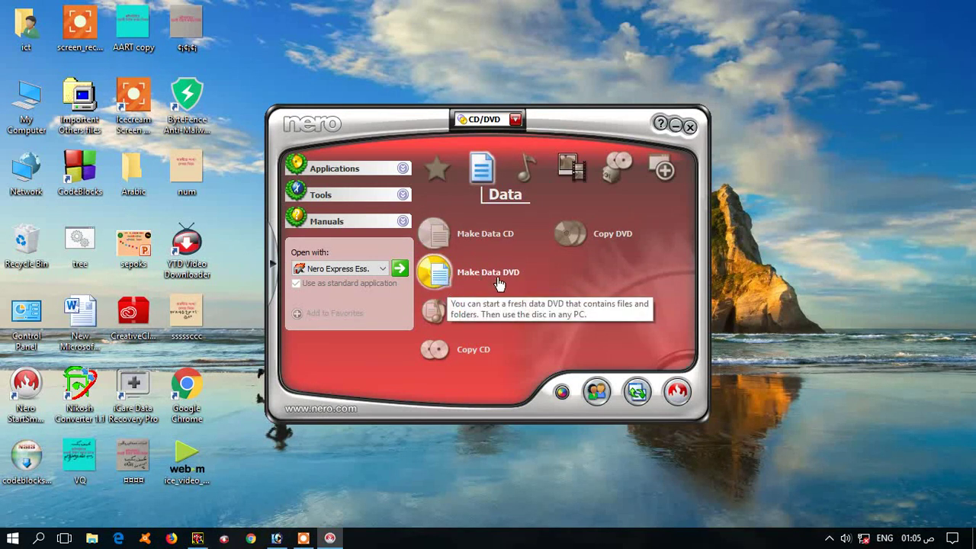
{"action": "left_click", "coordinate": [440, 282]}
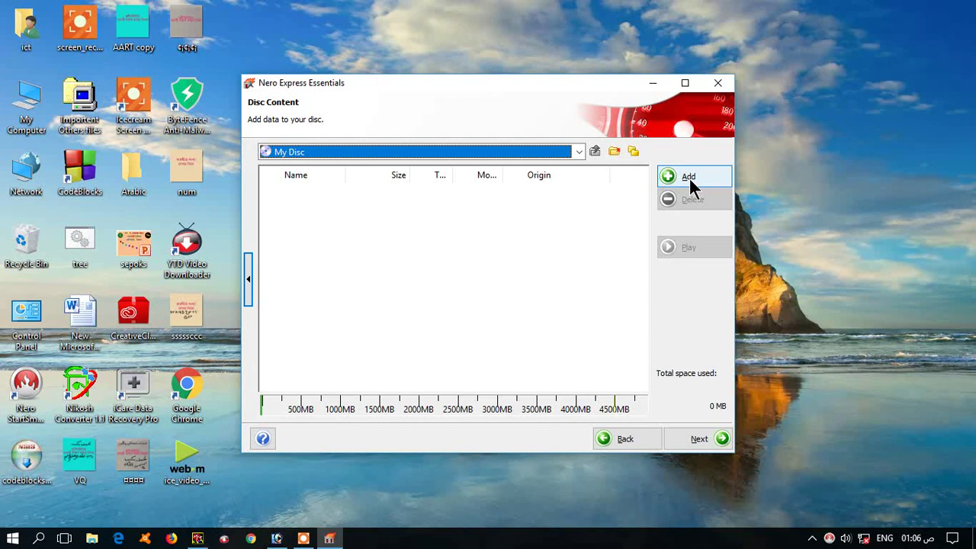
Add Arabic.docx to the disc from the All Documents folder inside the personal folder on the M: drive.
{"action": "left_click", "coordinate": [689, 177]}
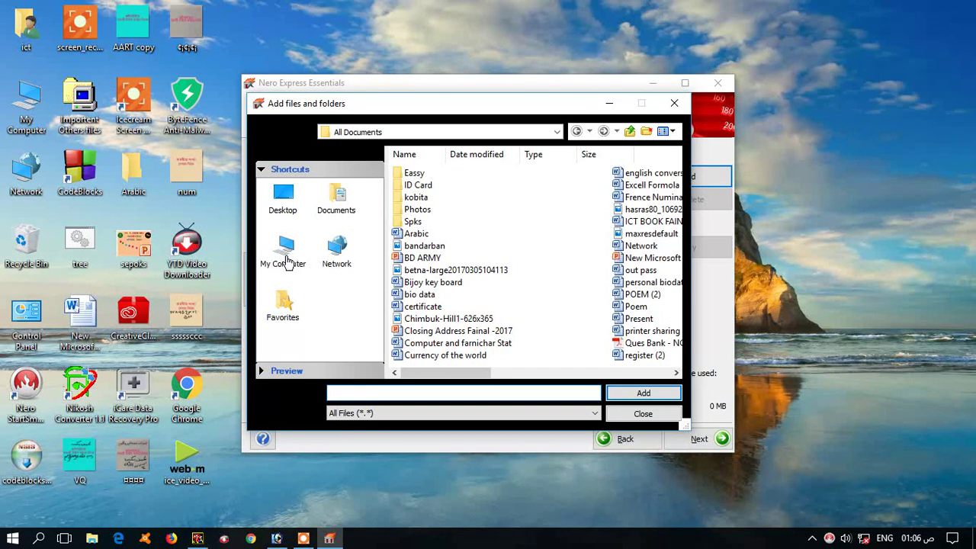
{"action": "left_click", "coordinate": [287, 260]}
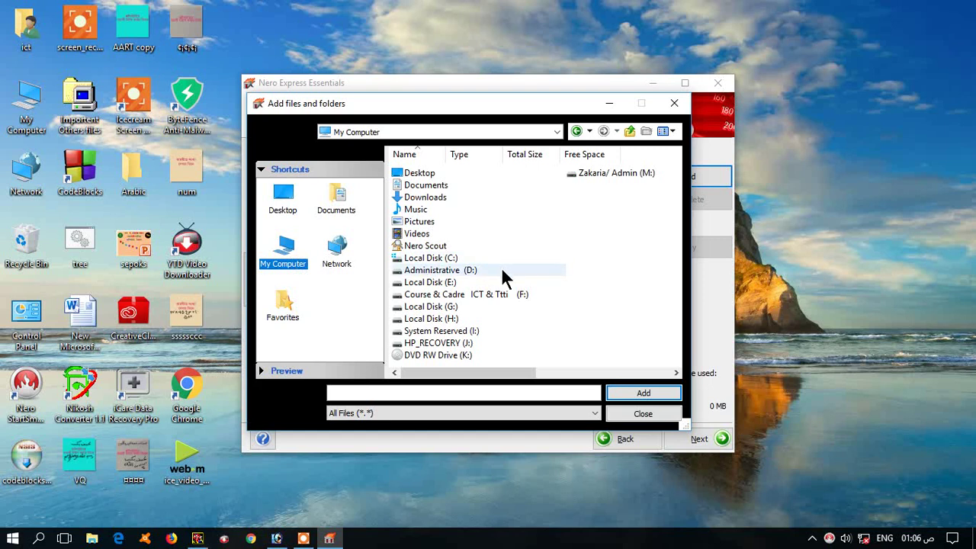
{"action": "scroll", "coordinate": [493, 301], "scroll_direction": "right", "scroll_amount": 2}
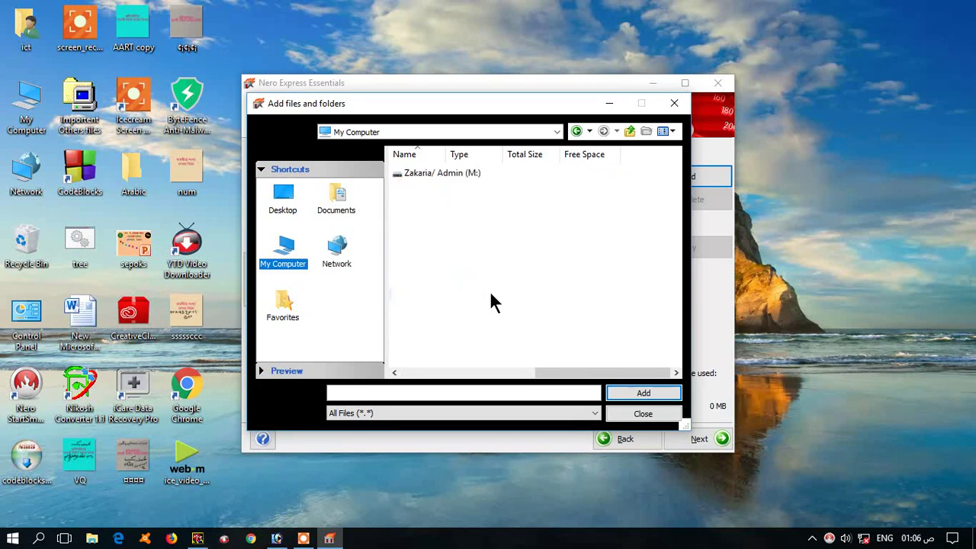
{"action": "double_click", "coordinate": [434, 173]}
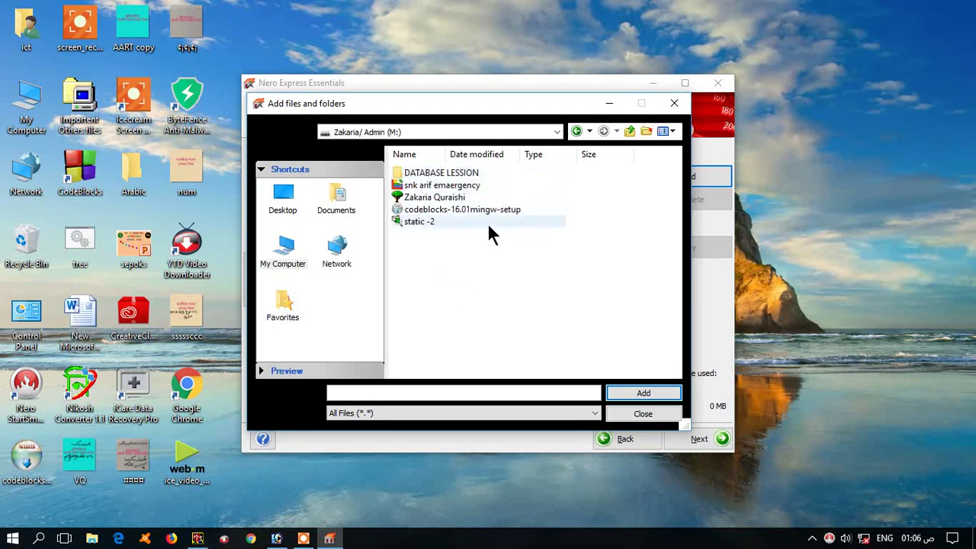
{"action": "double_click", "coordinate": [428, 196]}
{"action": "double_click", "coordinate": [429, 200]}
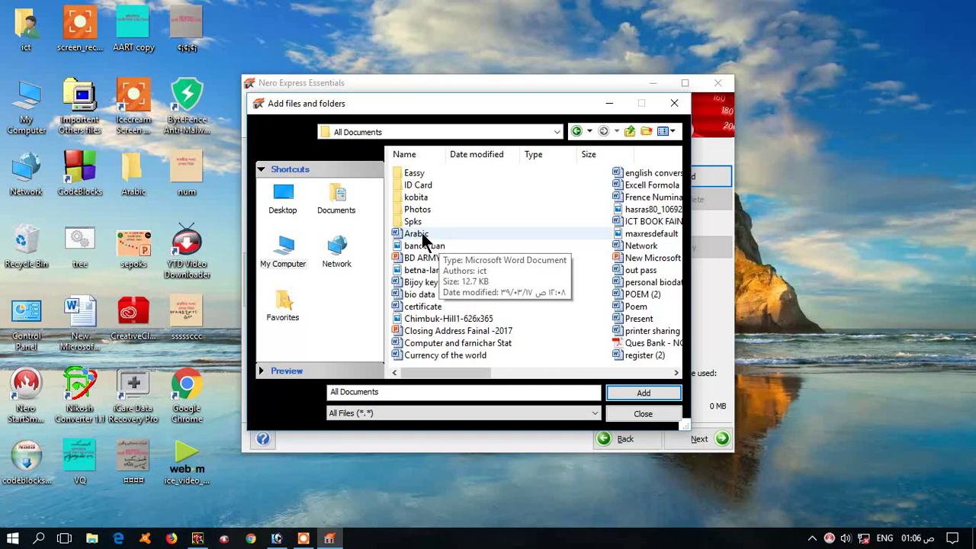
{"action": "left_click", "coordinate": [443, 233]}
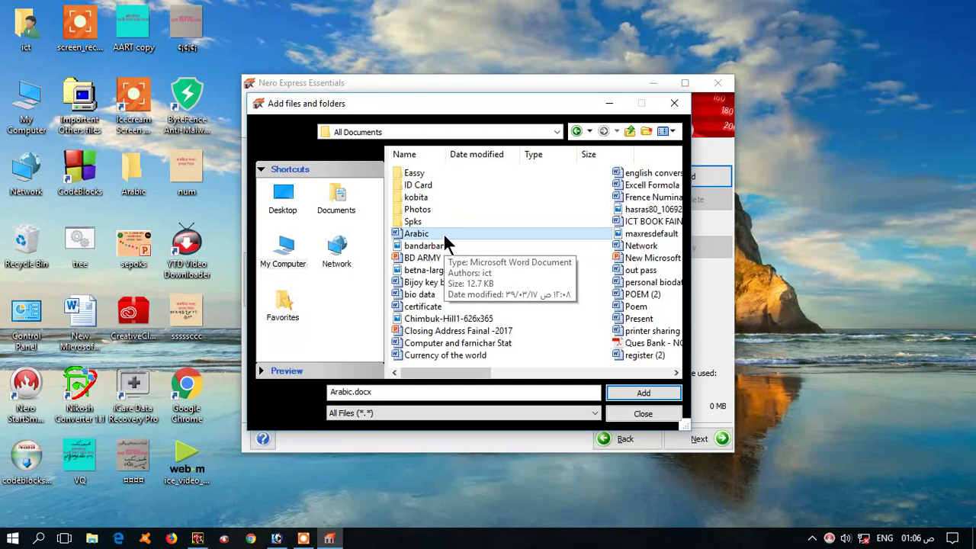
{"action": "left_click", "coordinate": [648, 393]}
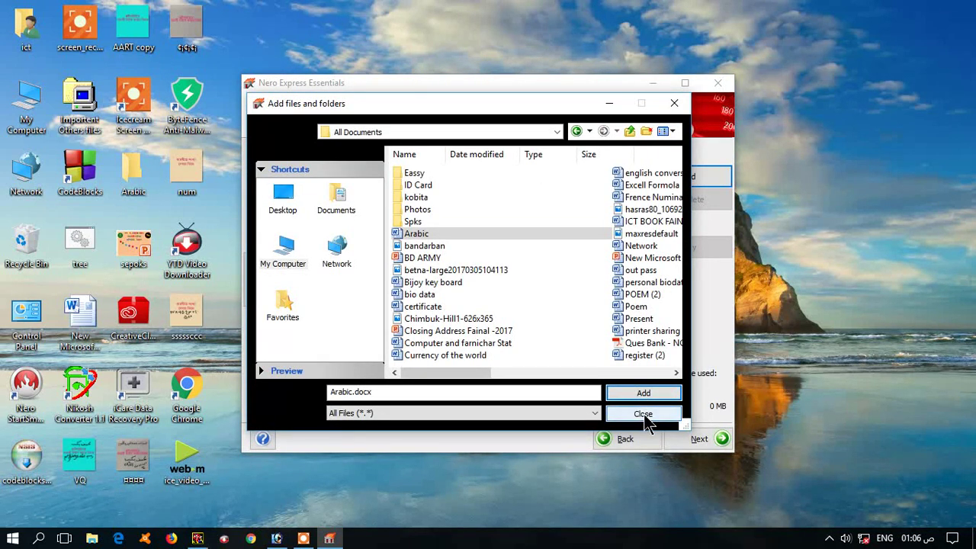
{"action": "left_click", "coordinate": [643, 415]}
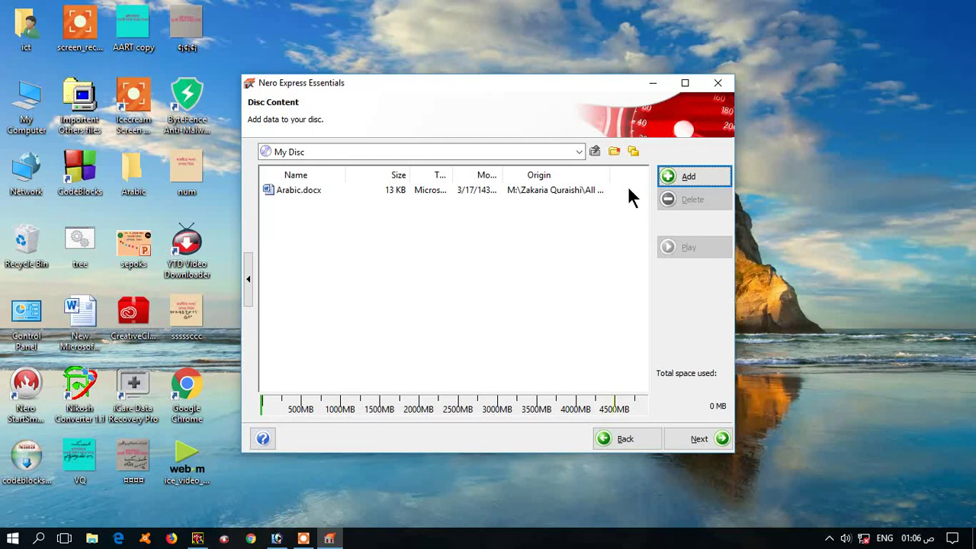
Add Poem.docx from the All Documents folder to the disc content.
{"action": "left_click", "coordinate": [673, 183]}
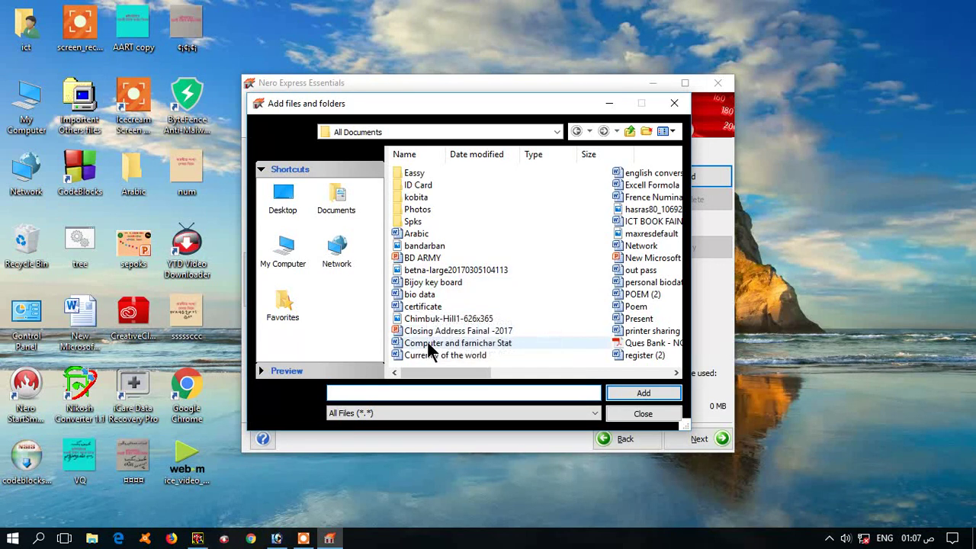
{"action": "scroll", "coordinate": [429, 344], "scroll_direction": "down", "scroll_amount": 1}
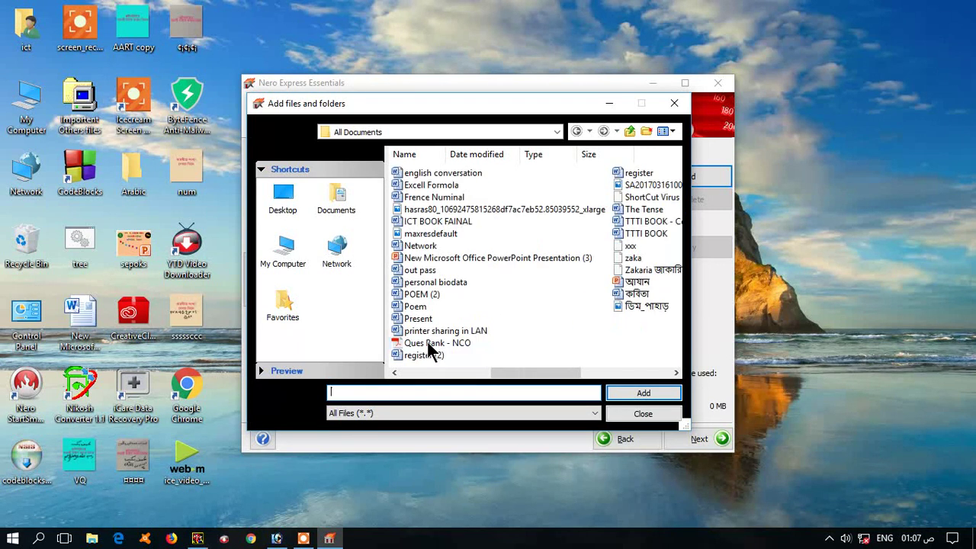
{"action": "left_click", "coordinate": [417, 308]}
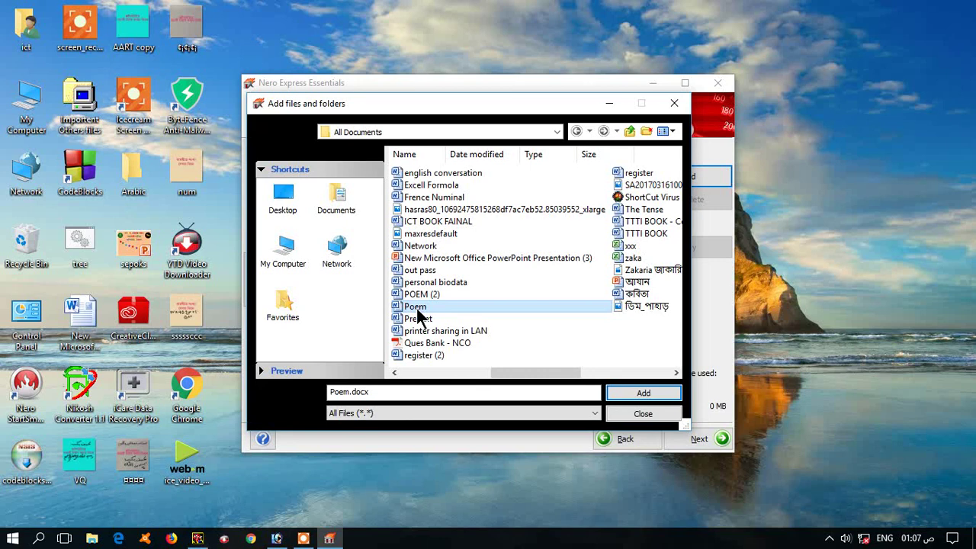
{"action": "left_click", "coordinate": [636, 395]}
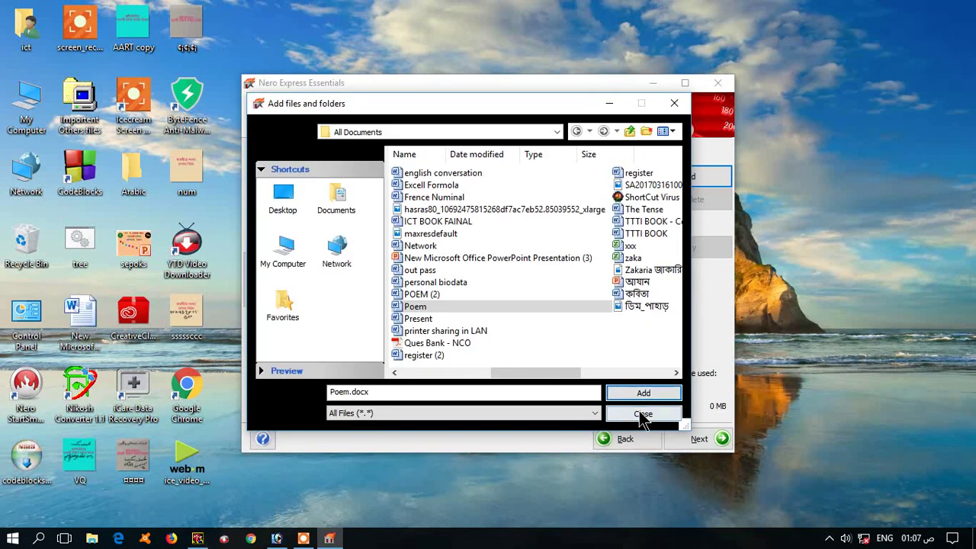
{"action": "left_click", "coordinate": [643, 415]}
Add bio data.docx and certificate.docx from the All Documents folder to the disc content.
{"action": "left_click", "coordinate": [683, 174]}
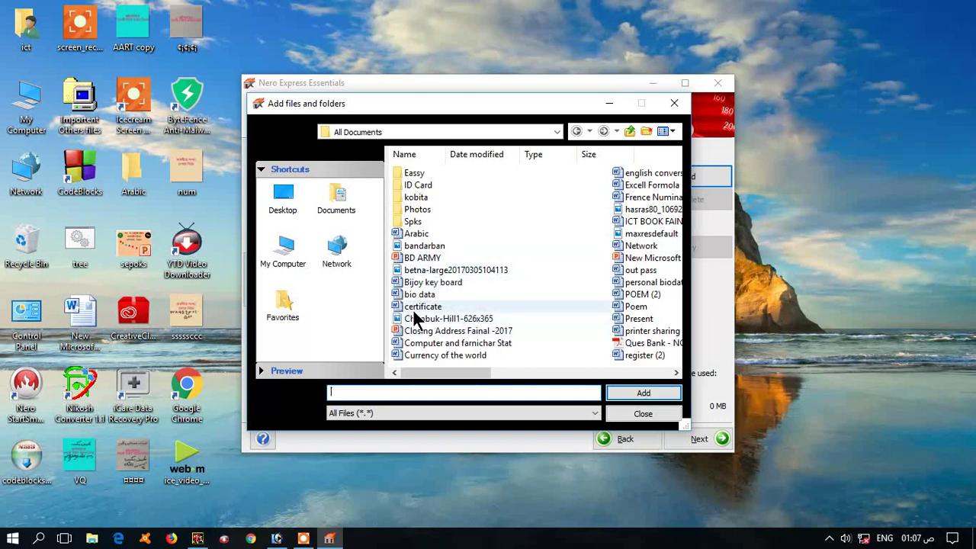
{"action": "left_click", "coordinate": [418, 296]}
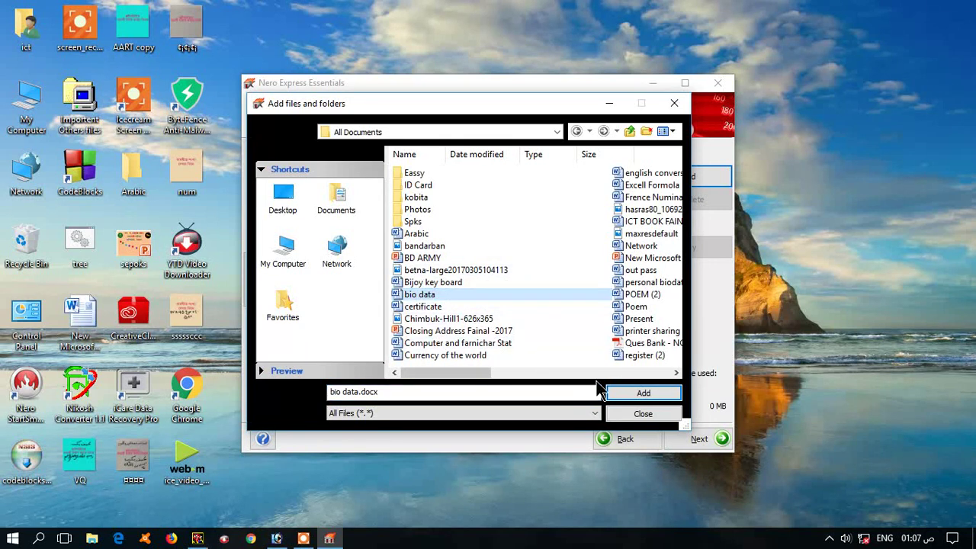
{"action": "left_click", "coordinate": [632, 393]}
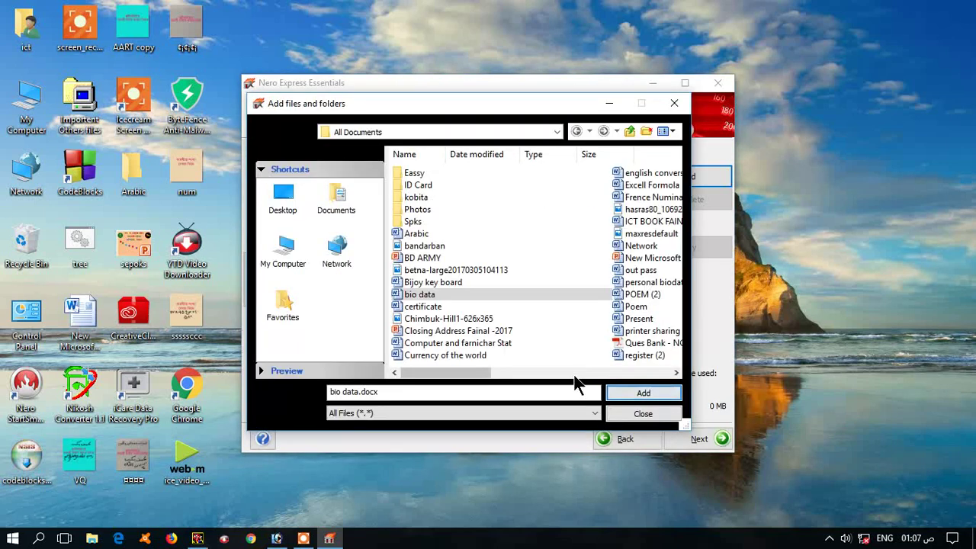
{"action": "left_click", "coordinate": [426, 306]}
{"action": "left_click", "coordinate": [642, 395]}
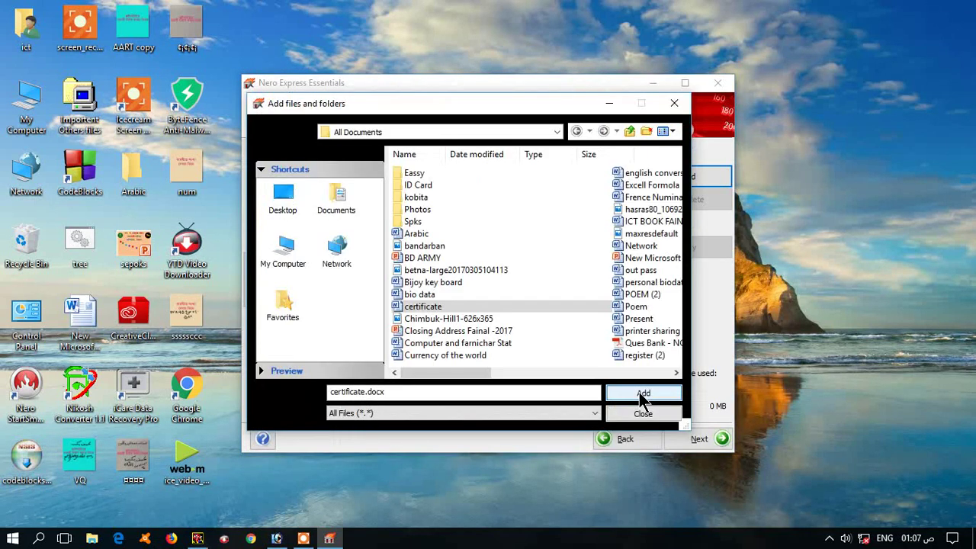
{"action": "left_click", "coordinate": [643, 416]}
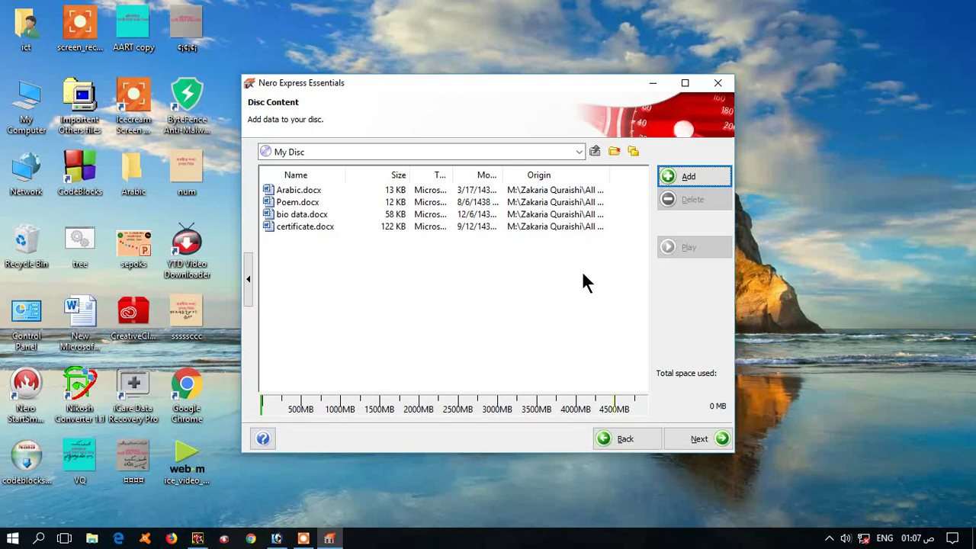
Burn the compilation to the DVD in drive K: with the existing burn settings, choosing to burn multisession anyway, and dismiss the verification notice.
{"action": "left_click", "coordinate": [694, 444]}
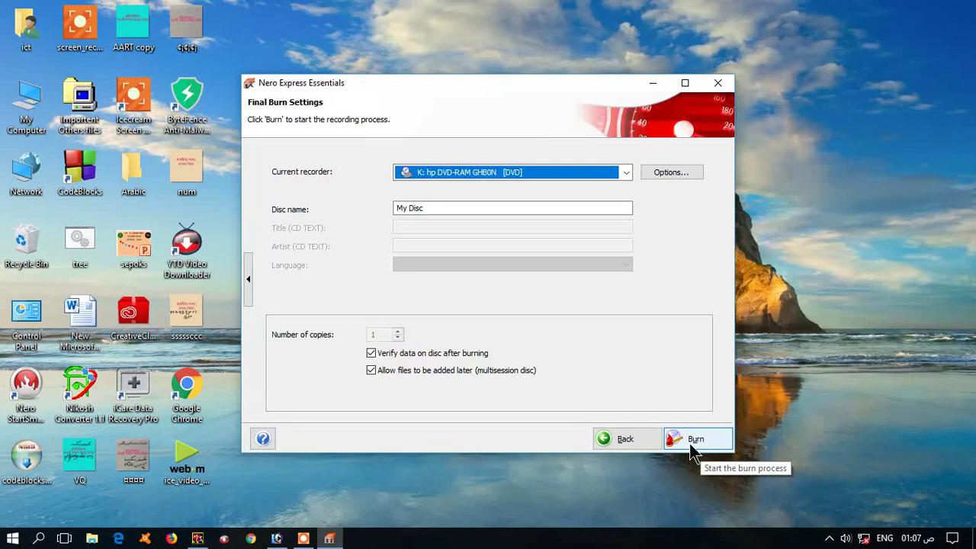
{"action": "left_click", "coordinate": [690, 444]}
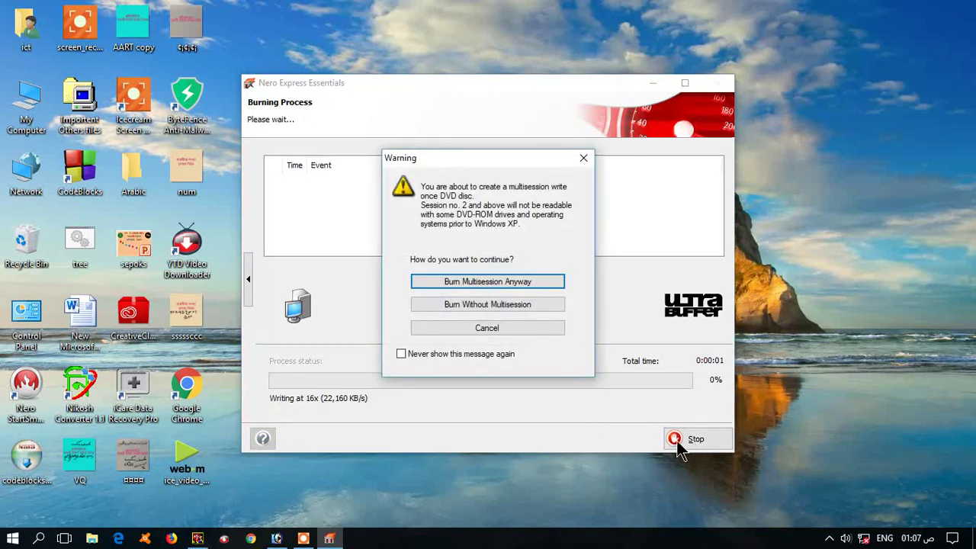
{"action": "left_click", "coordinate": [481, 285]}
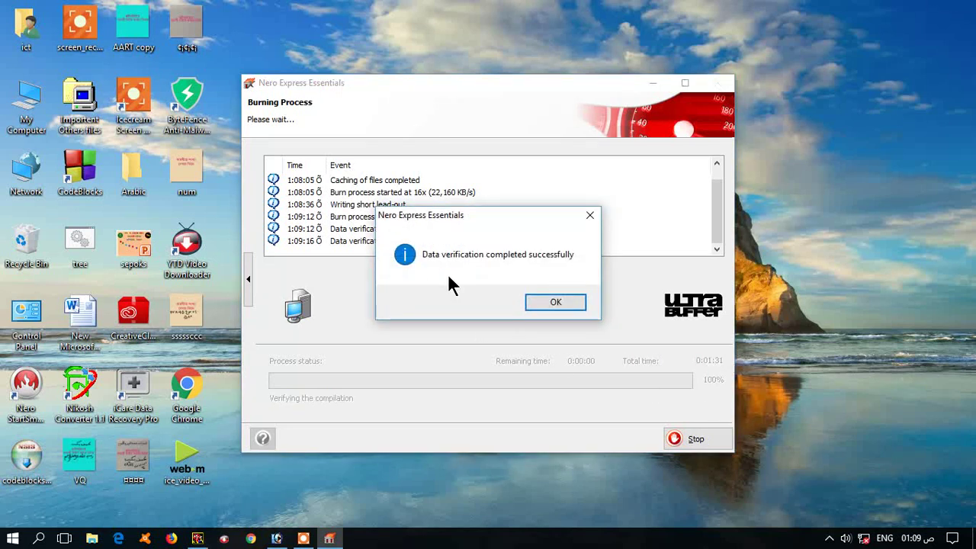
{"action": "left_click", "coordinate": [553, 306]}
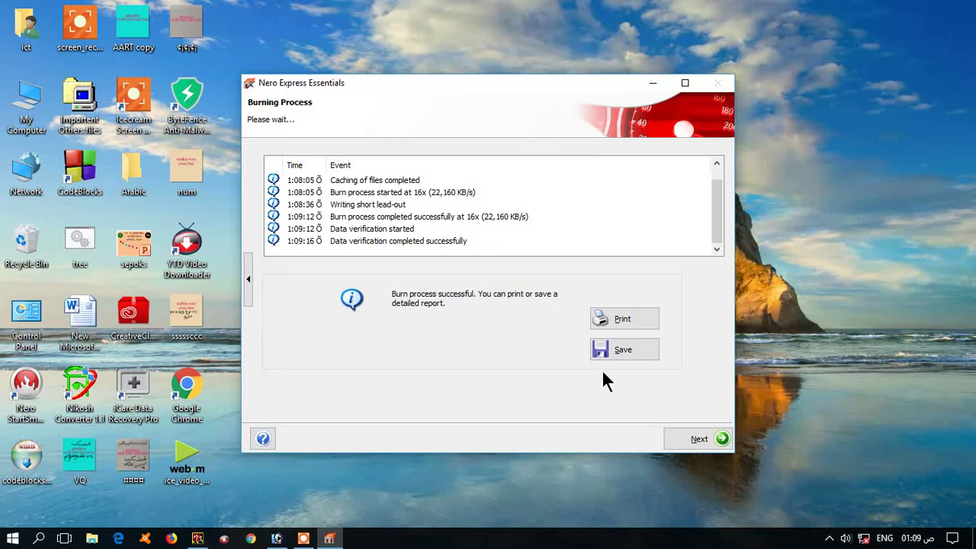
Save the burned project to the Desktop as ISO1_DVD and close both Nero Express and Nero StartSmart.
{"action": "left_click", "coordinate": [704, 440]}
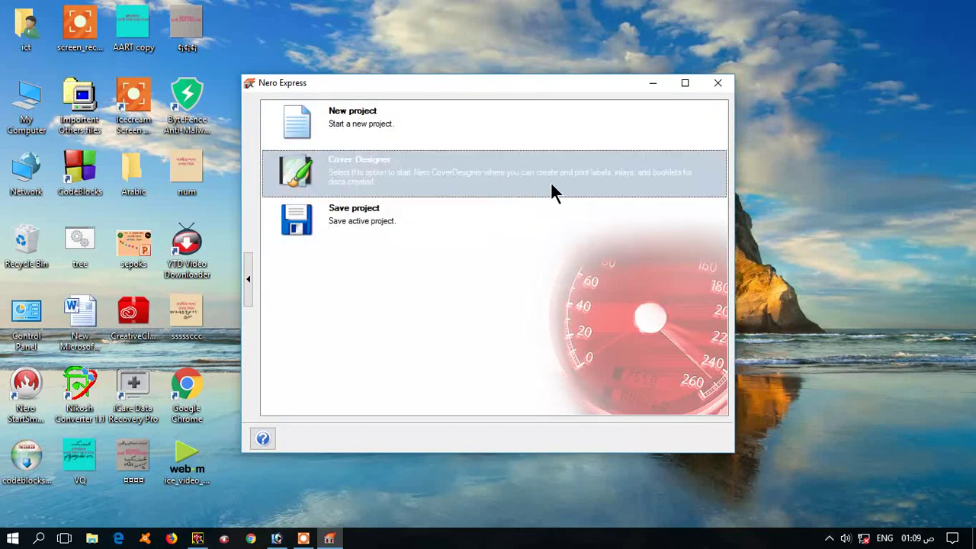
{"action": "left_click", "coordinate": [440, 225]}
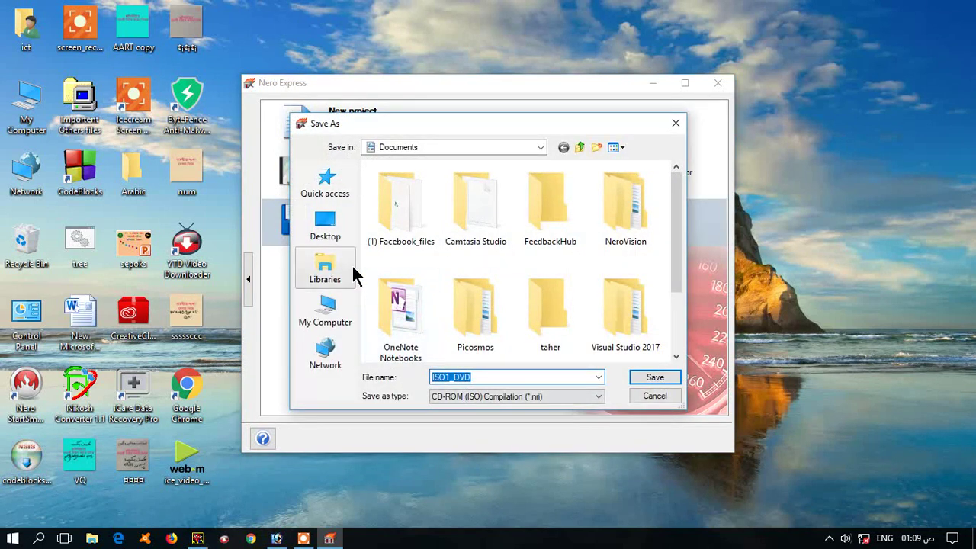
{"action": "left_click", "coordinate": [333, 233]}
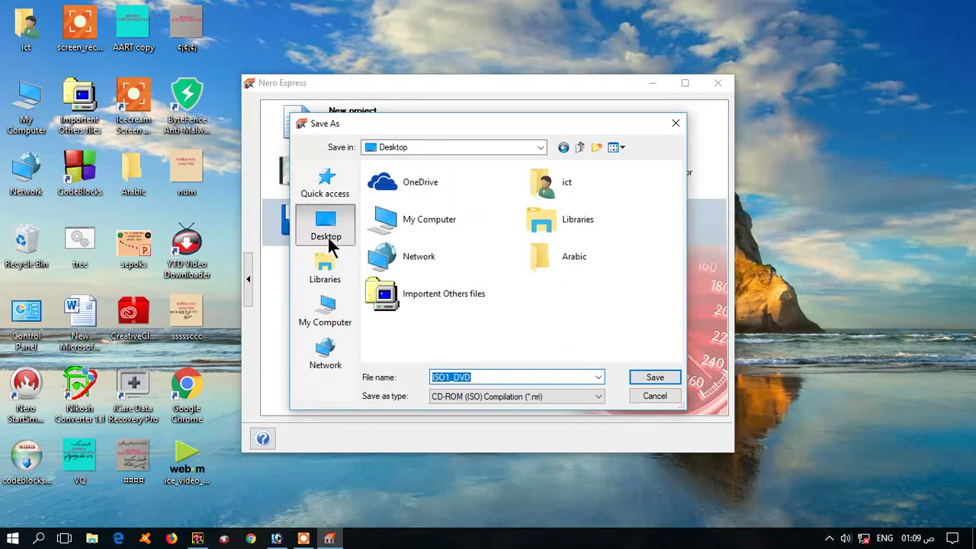
{"action": "left_click", "coordinate": [649, 377]}
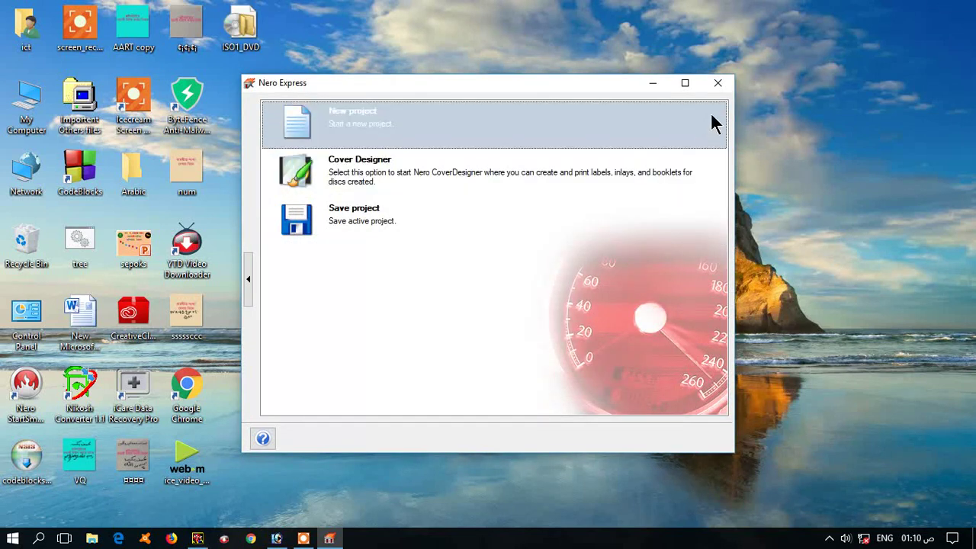
{"action": "left_click", "coordinate": [717, 84]}
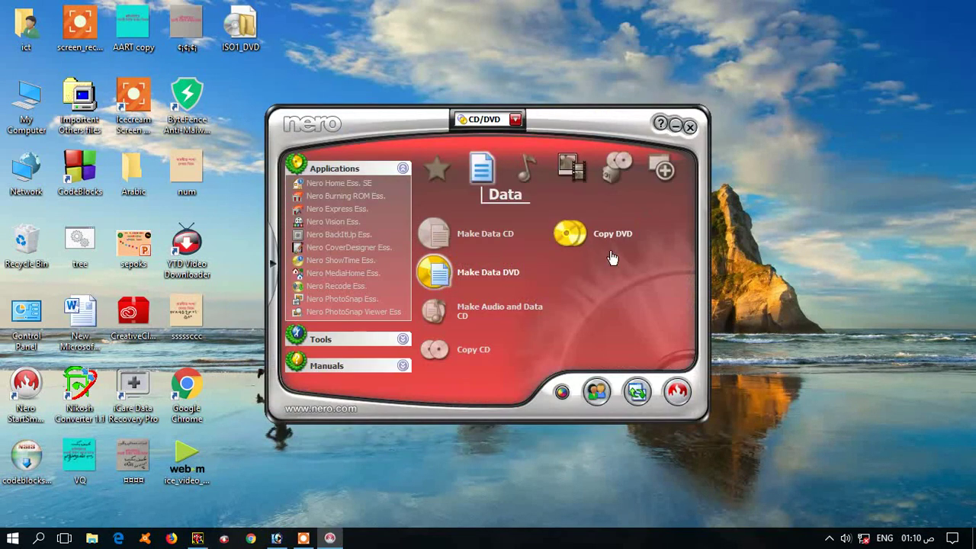
{"action": "left_click", "coordinate": [696, 124]}
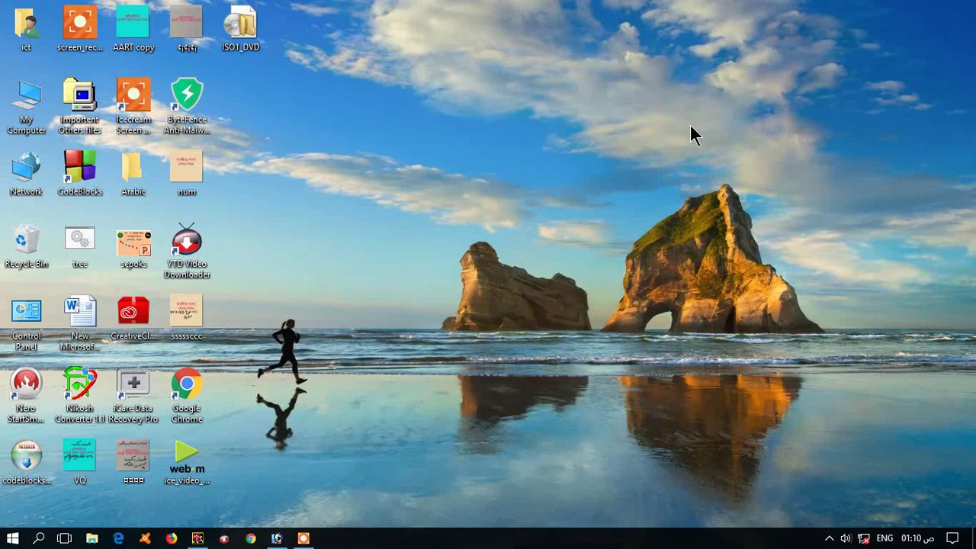